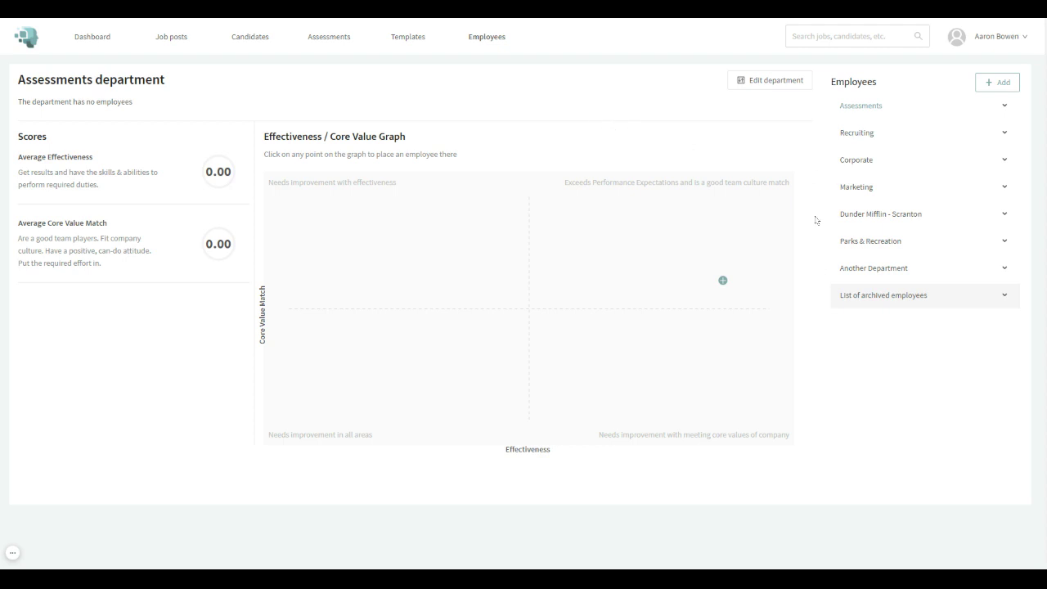
pyautogui.click(1014, 90)
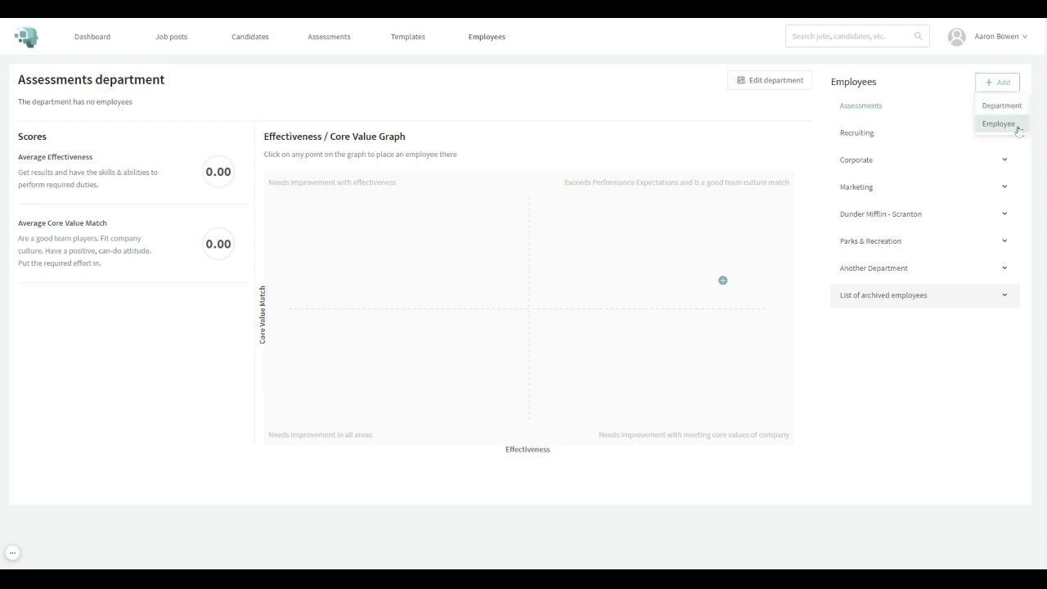
pyautogui.click(1037, 137)
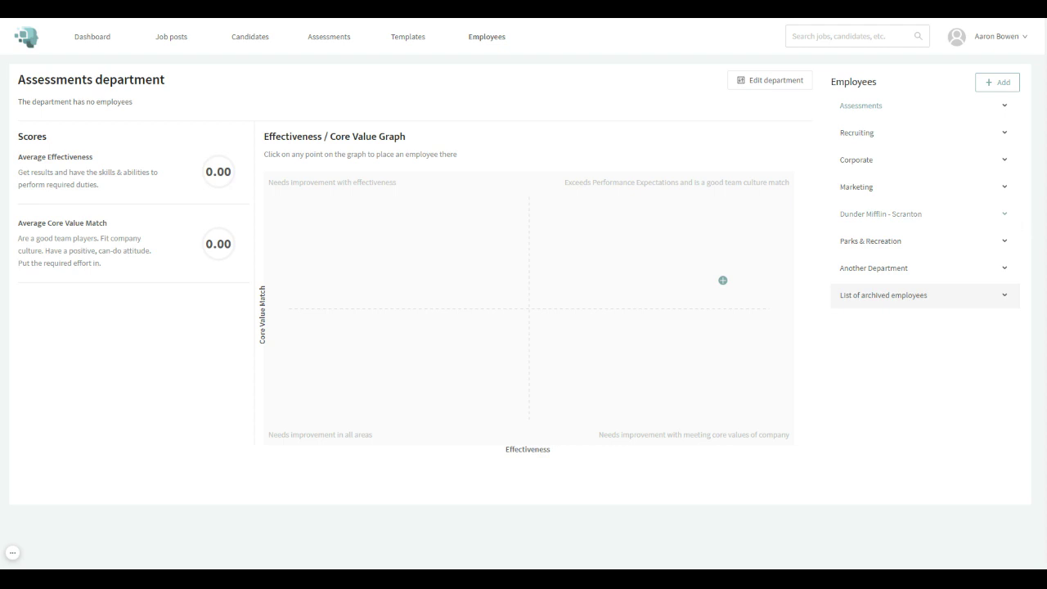
pyautogui.click(1004, 245)
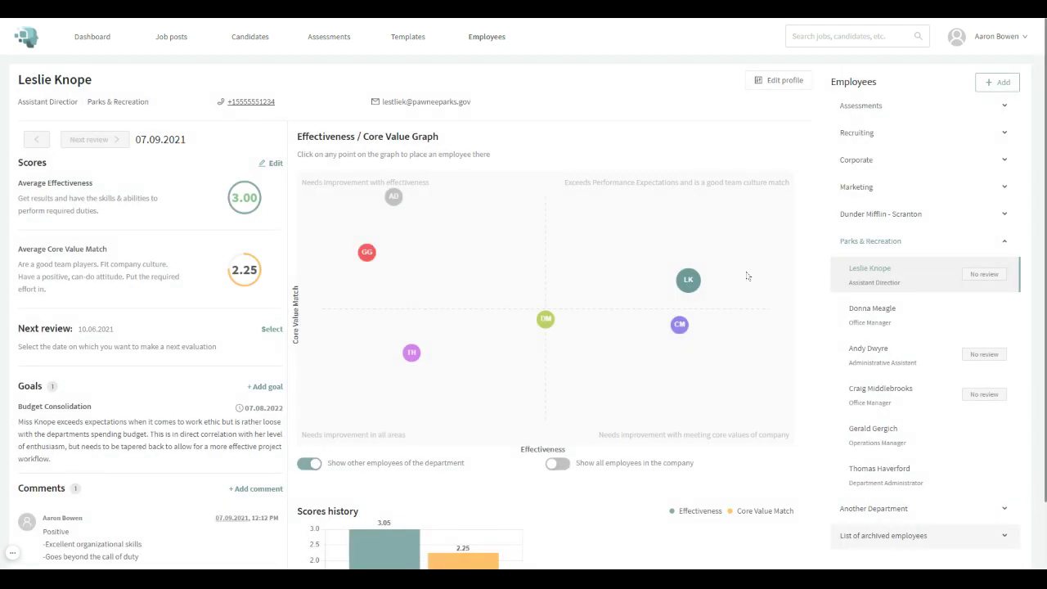
pyautogui.scroll(-2, 777, 225)
pyautogui.scroll(2, 818, 238)
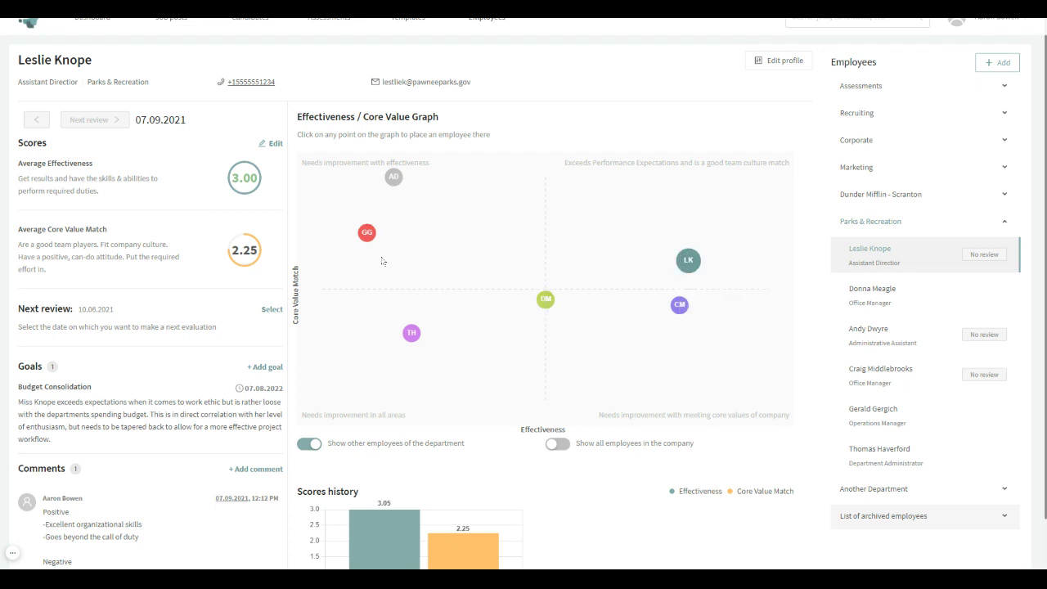
pyautogui.moveTo(374, 242)
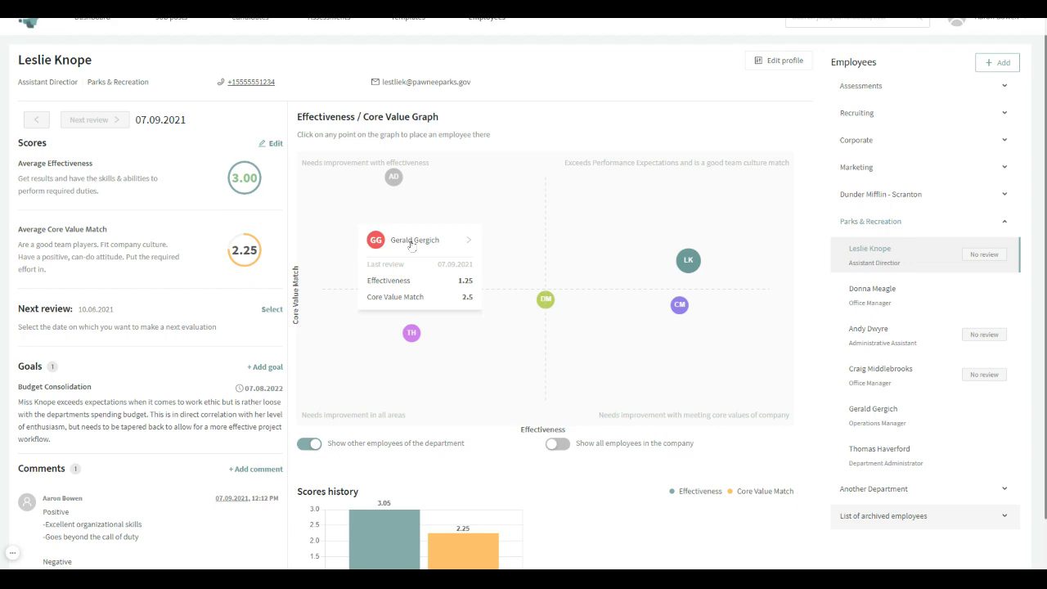
pyautogui.click(411, 241)
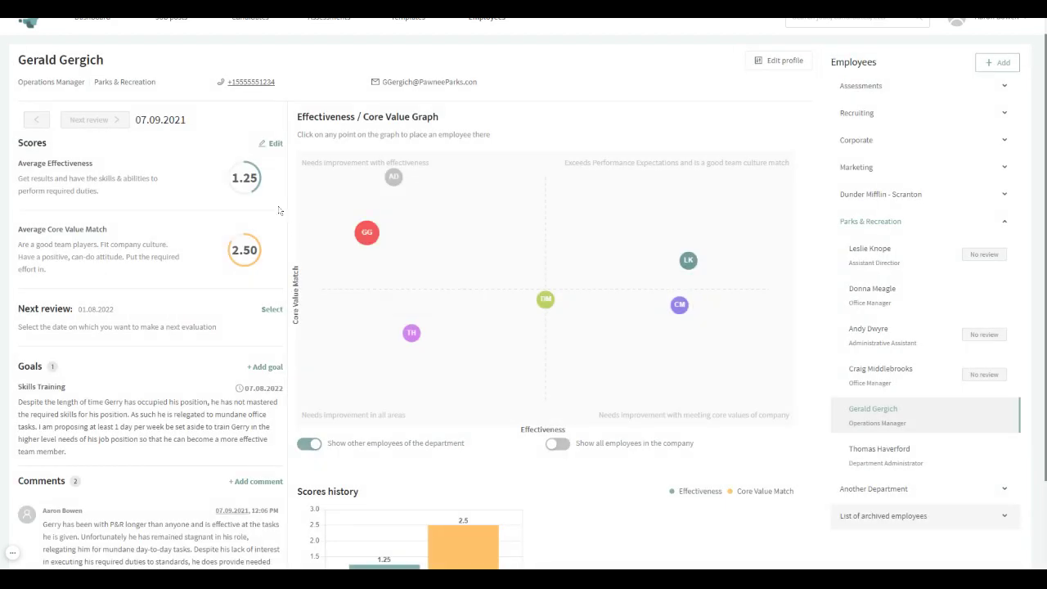
pyautogui.scroll(-1, 151, 324)
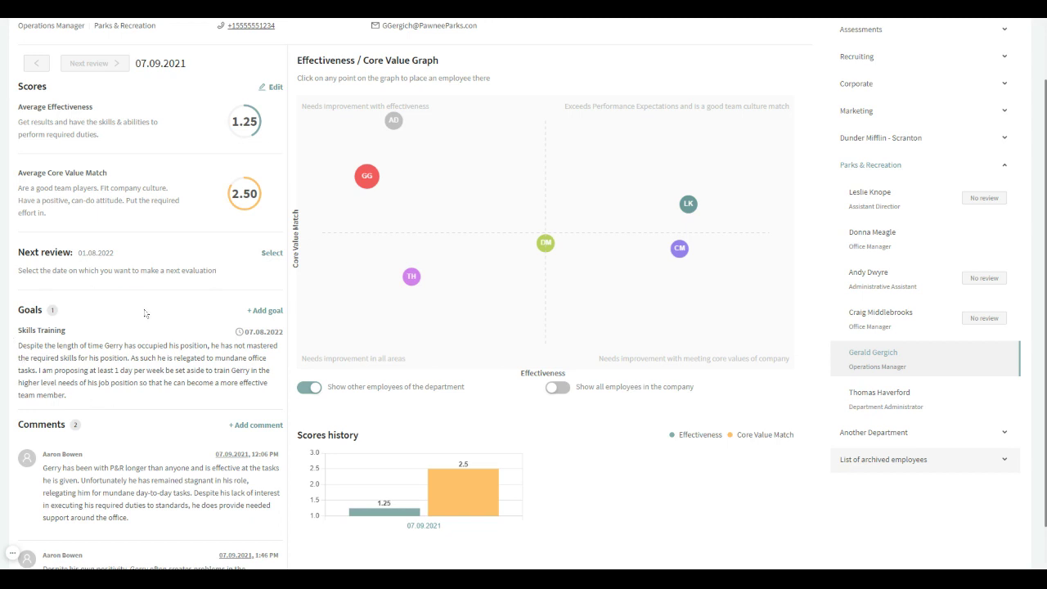
pyautogui.scroll(-1, 180, 438)
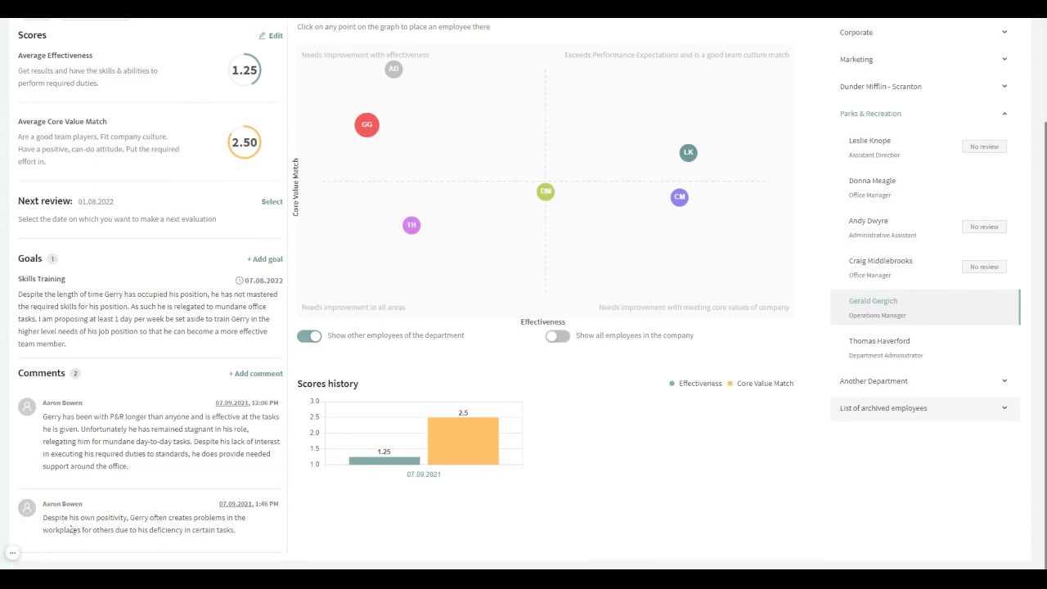
pyautogui.scroll(1, 151, 409)
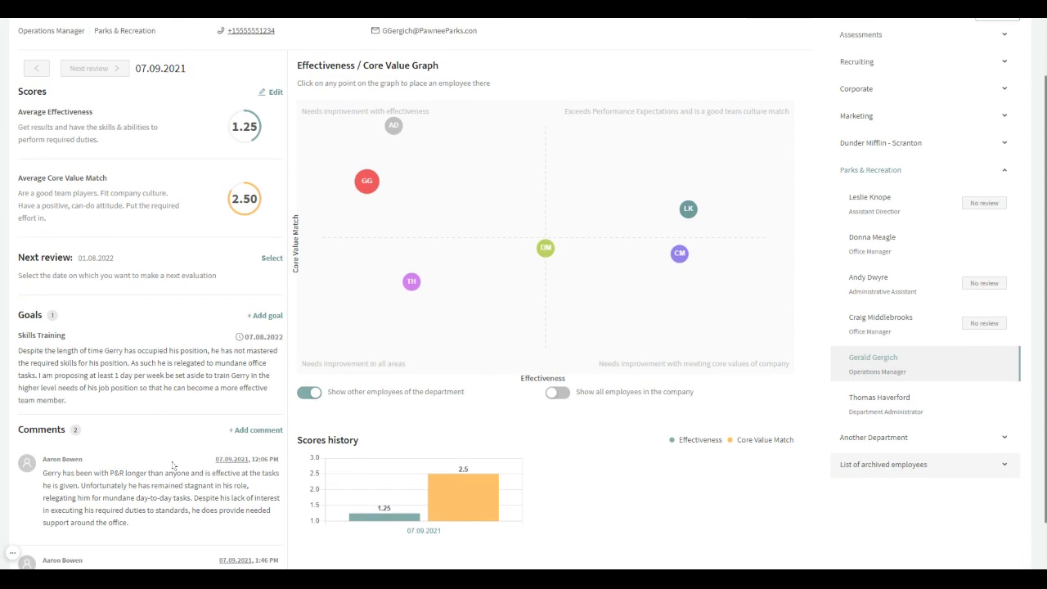
pyautogui.scroll(-1, 175, 467)
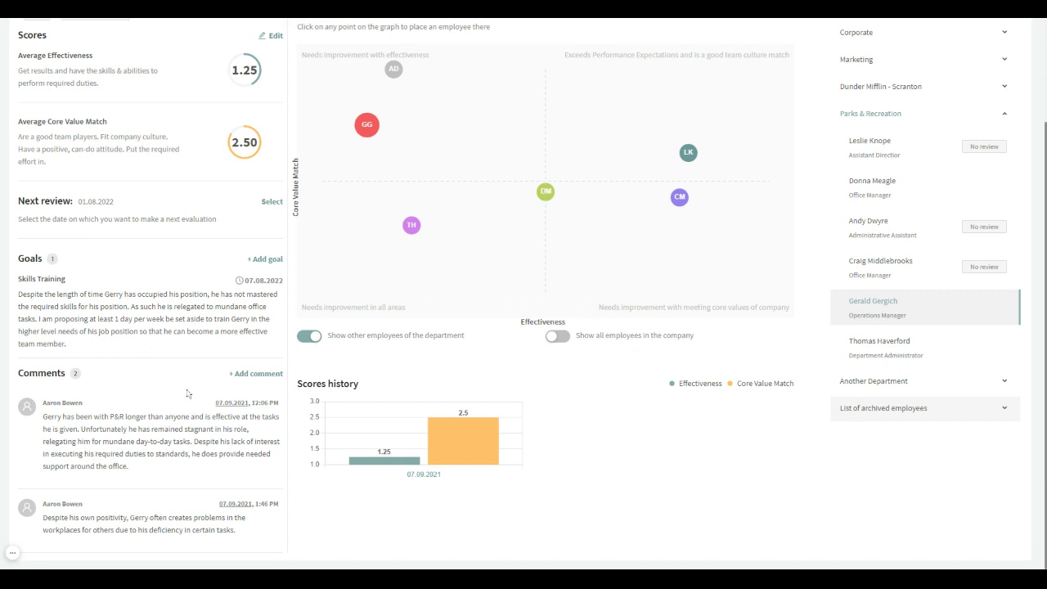
pyautogui.scroll(1, 177, 401)
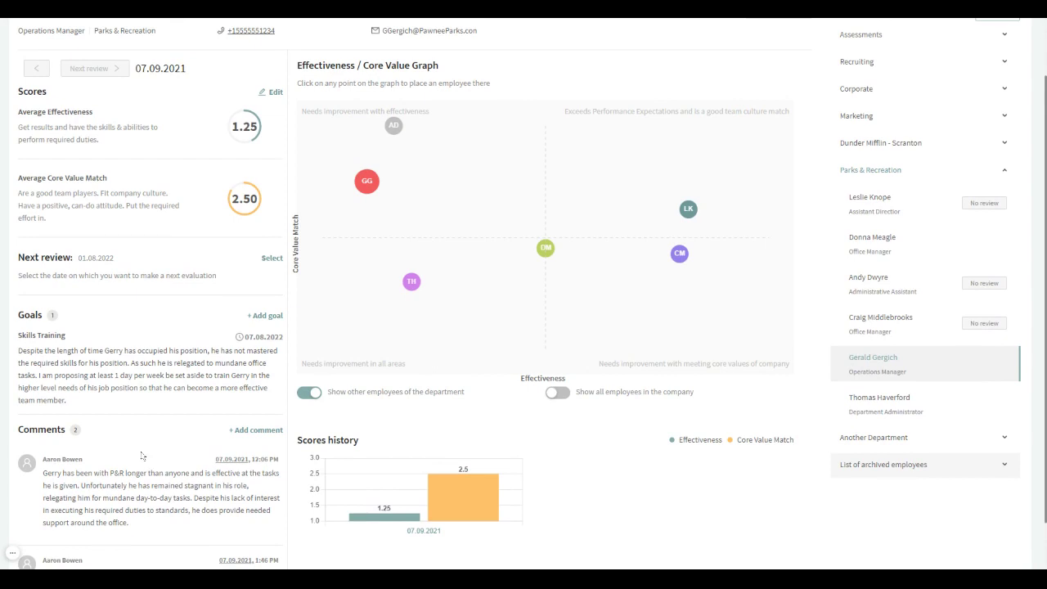
pyautogui.scroll(1, 155, 462)
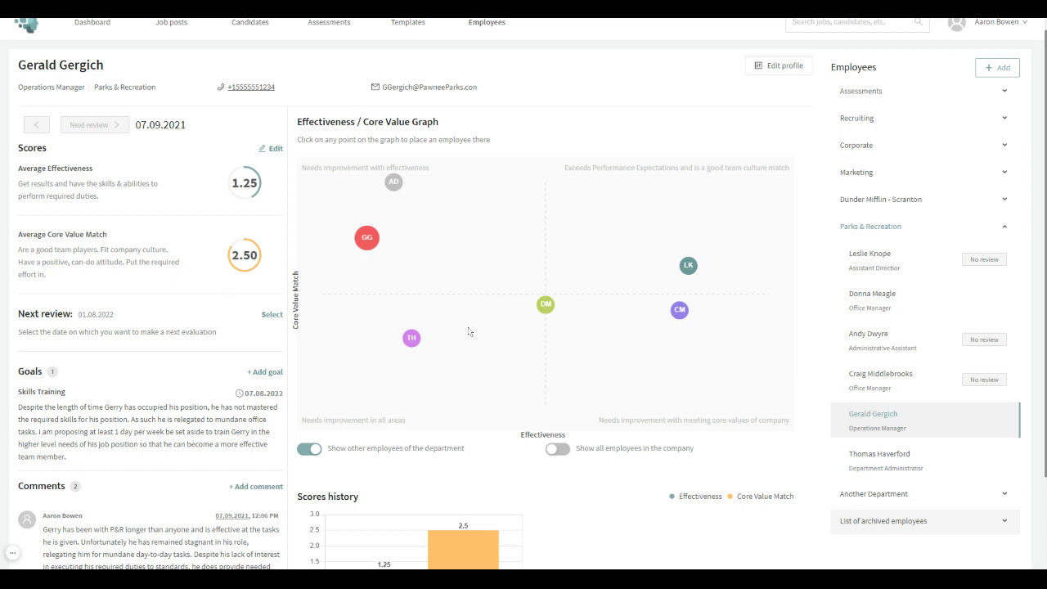
pyautogui.scroll(1, 804, 238)
# Start a new employee record with the employee's first and last name and position 'Client Success'.
pyautogui.click(982, 84)
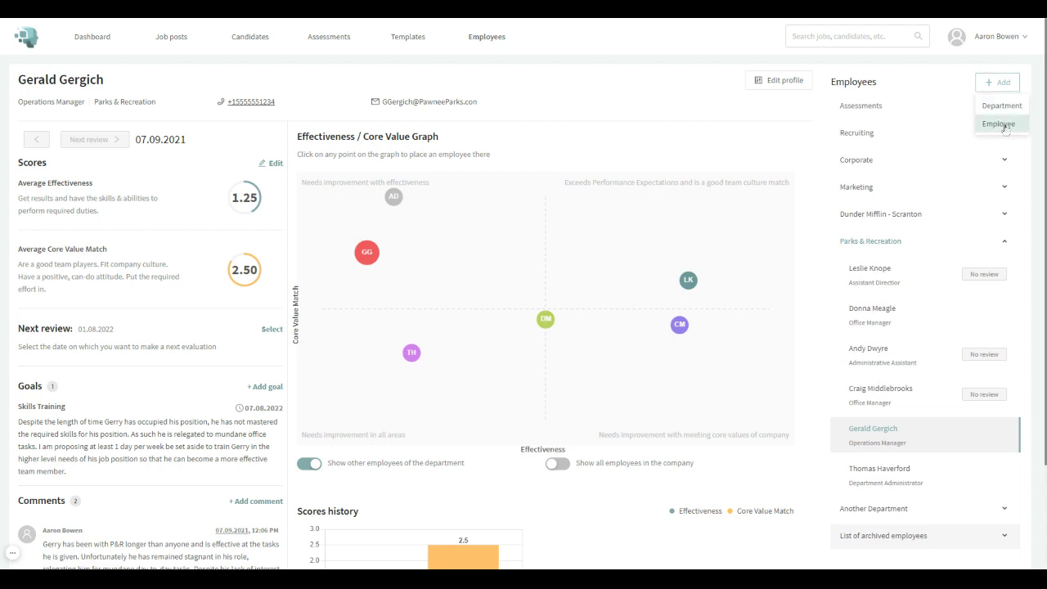
pyautogui.click(1000, 125)
pyautogui.click(173, 95)
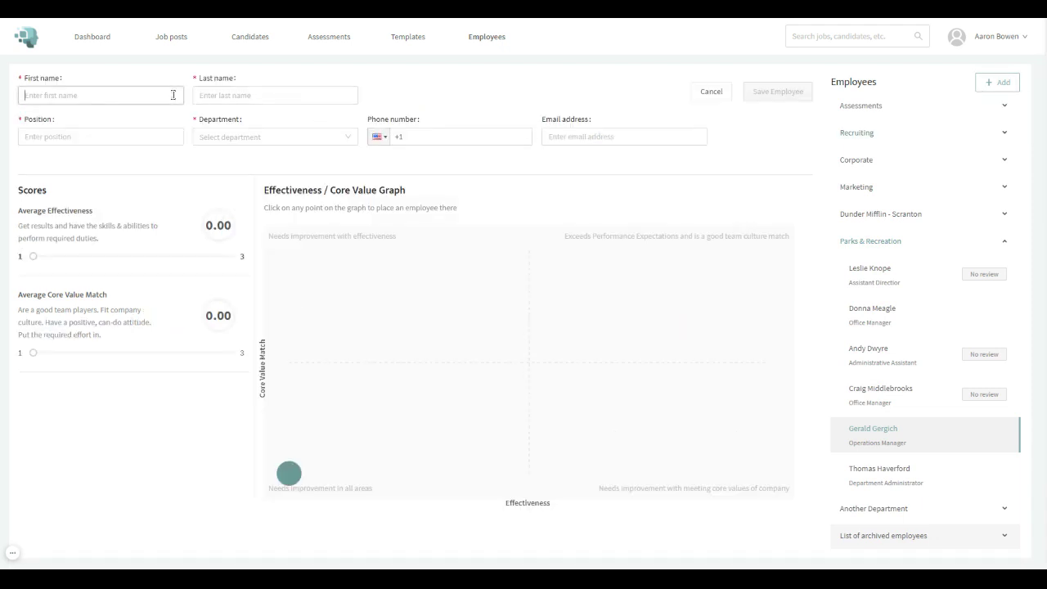
pyautogui.click(267, 95)
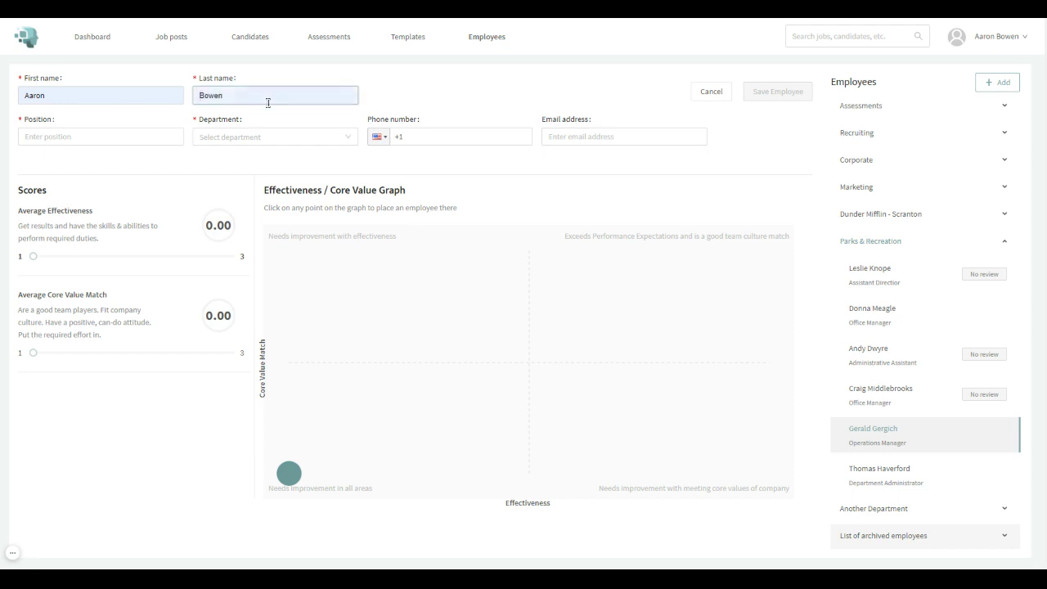
pyautogui.click(164, 137)
pyautogui.write('Client Success')
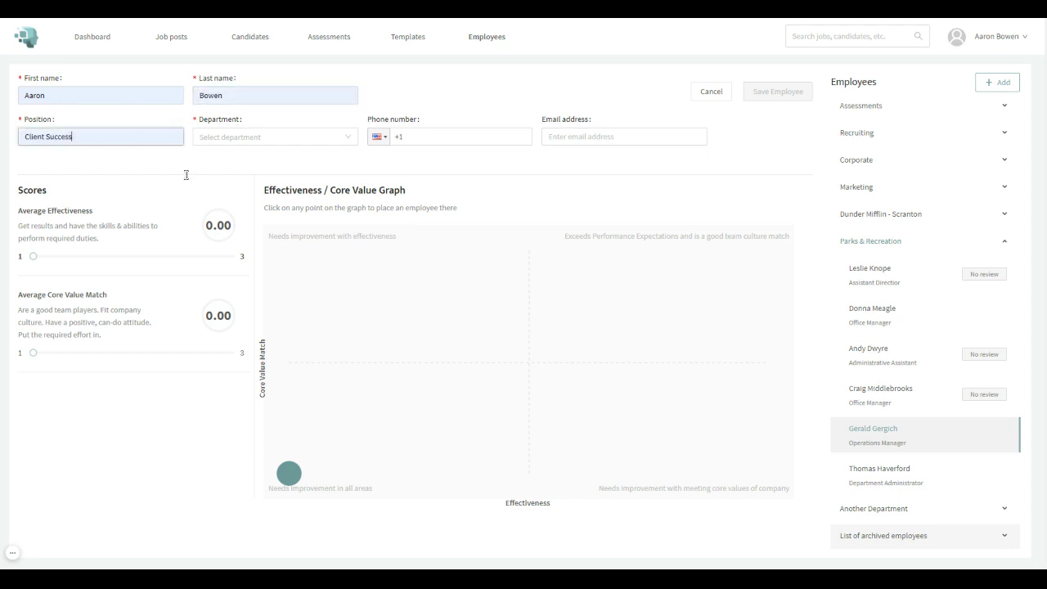
# Assign the new employee to Parks & Recreation and save the record.
pyautogui.click(267, 144)
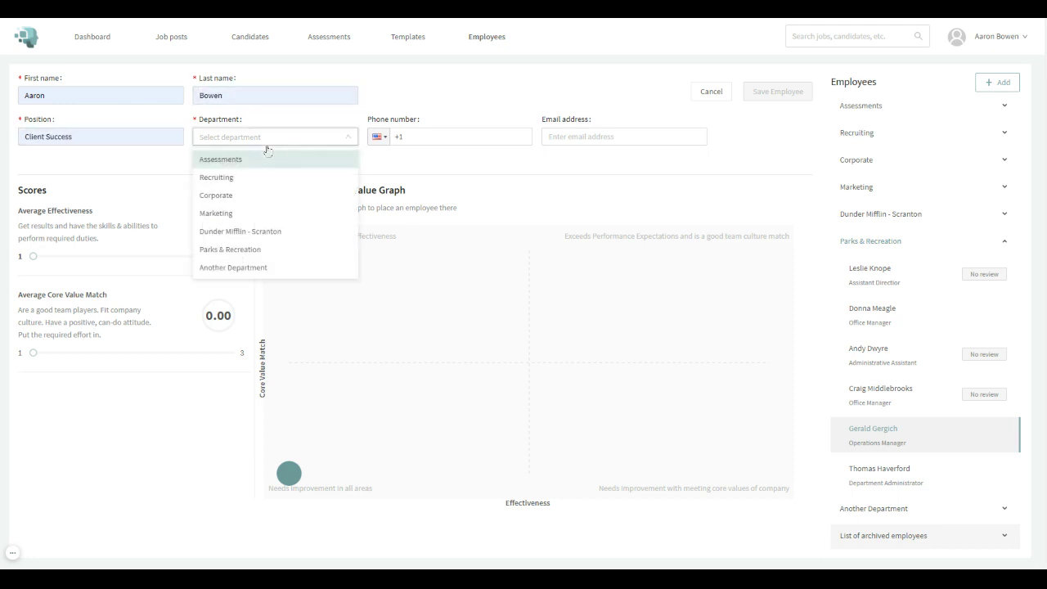
pyautogui.click(286, 248)
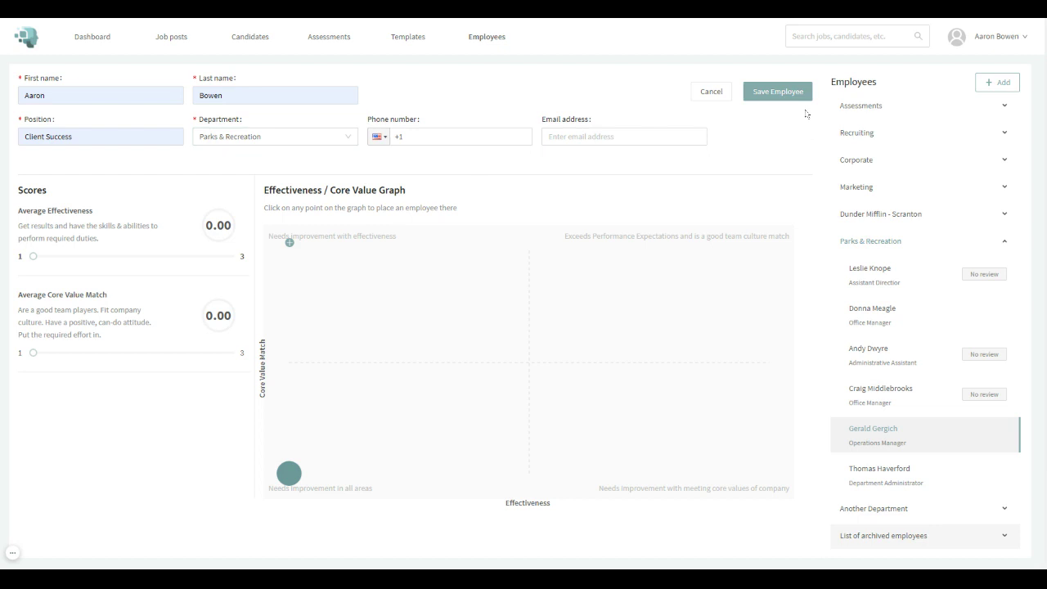
pyautogui.click(794, 95)
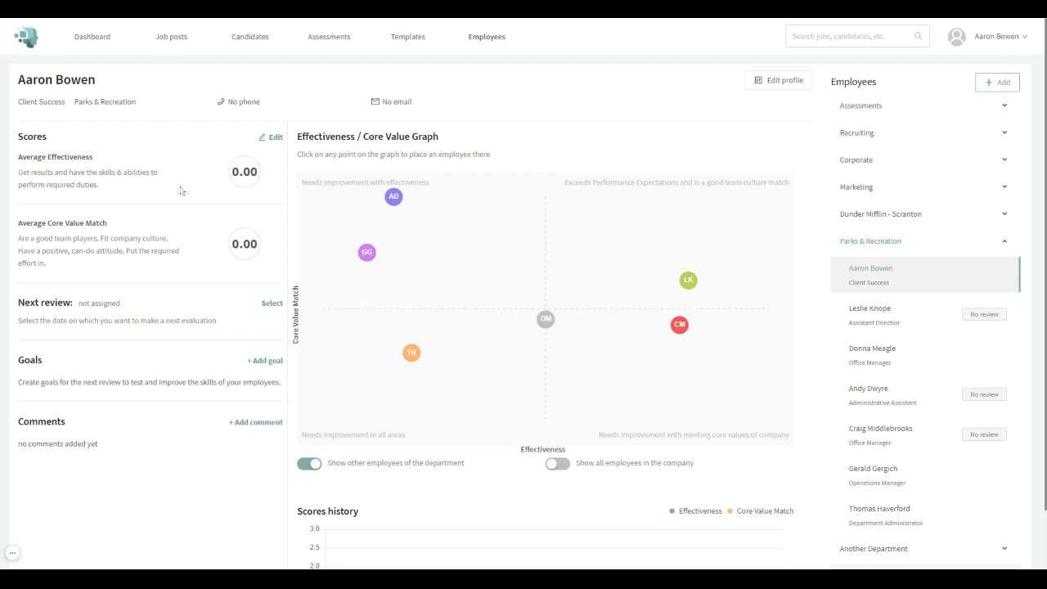
# Set the new employee's scores to 2.65 effectiveness and 2.80 core value match, and save.
pyautogui.click(273, 138)
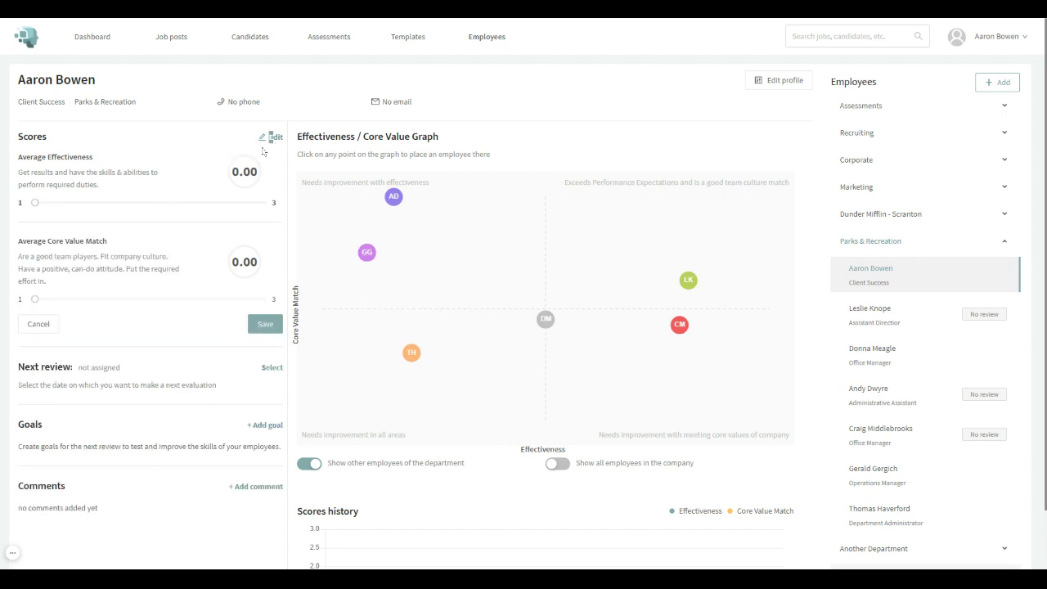
pyautogui.moveTo(36, 205); pyautogui.dragTo(196, 211)
pyautogui.moveTo(34, 300); pyautogui.dragTo(236, 302)
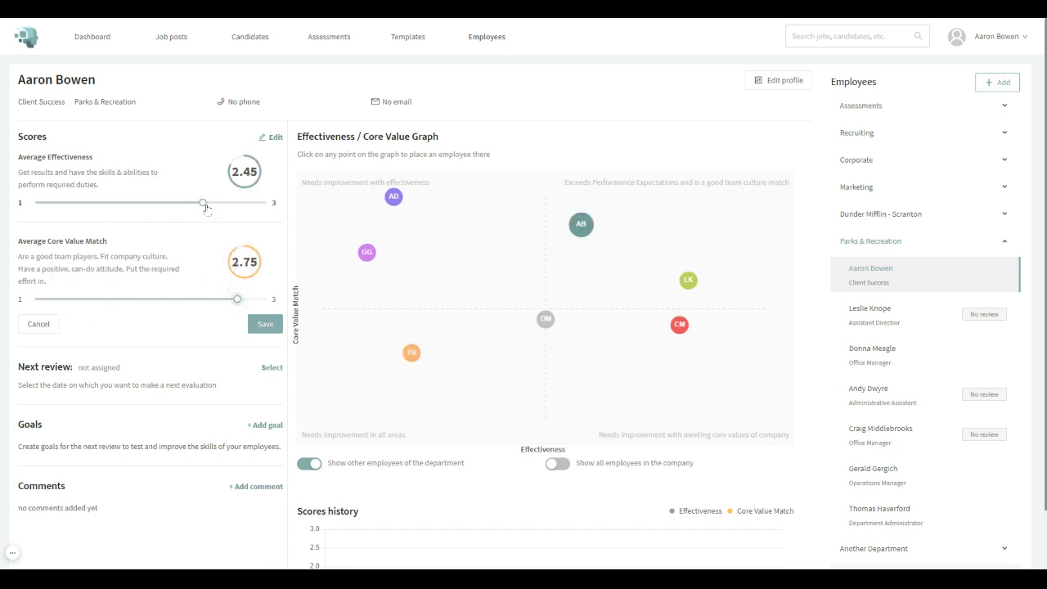
pyautogui.moveTo(203, 203); pyautogui.dragTo(226, 203)
pyautogui.moveTo(236, 300); pyautogui.dragTo(243, 299)
pyautogui.click(263, 324)
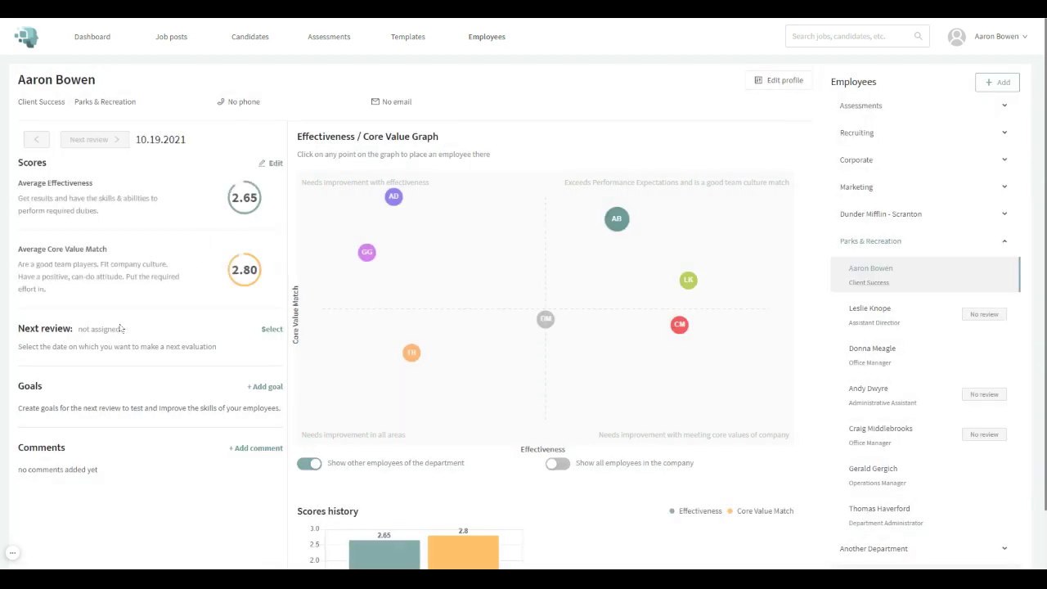
# Schedule the next review 12 months out, for 10.18.2022.
pyautogui.click(266, 330)
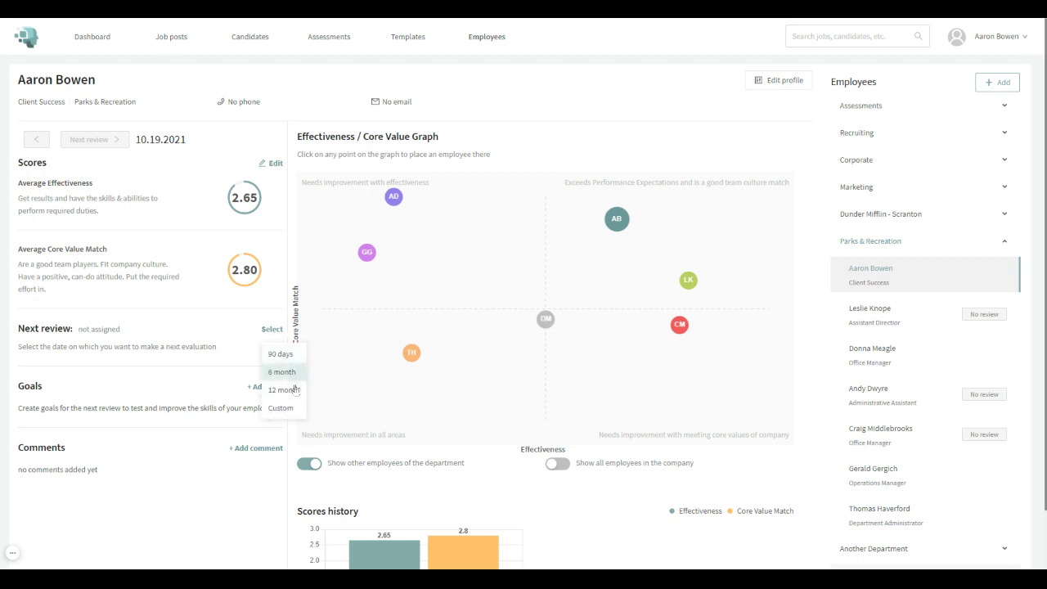
pyautogui.click(284, 389)
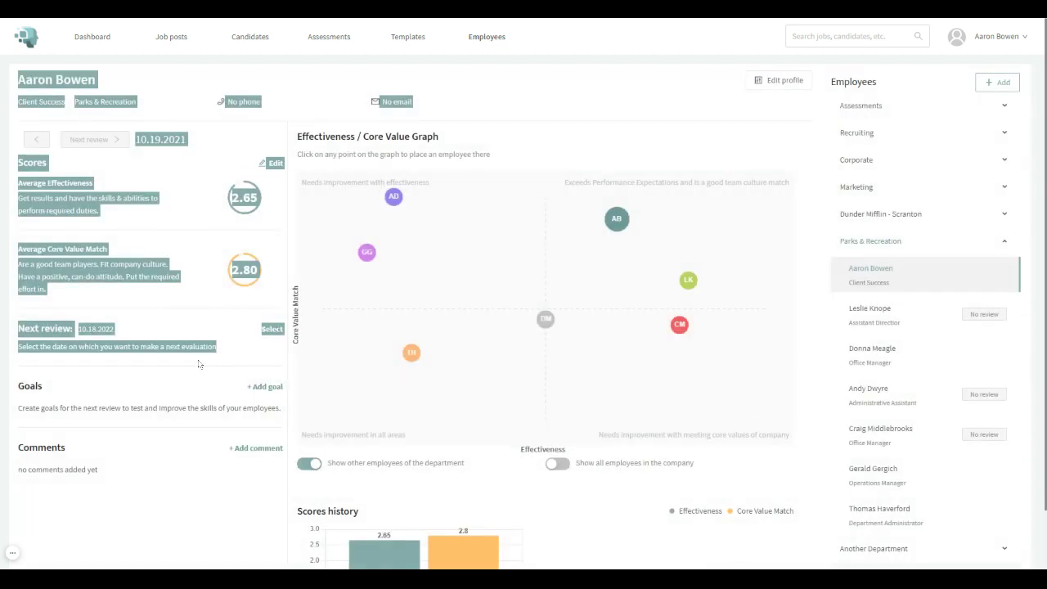
pyautogui.scroll(-1, 201, 351)
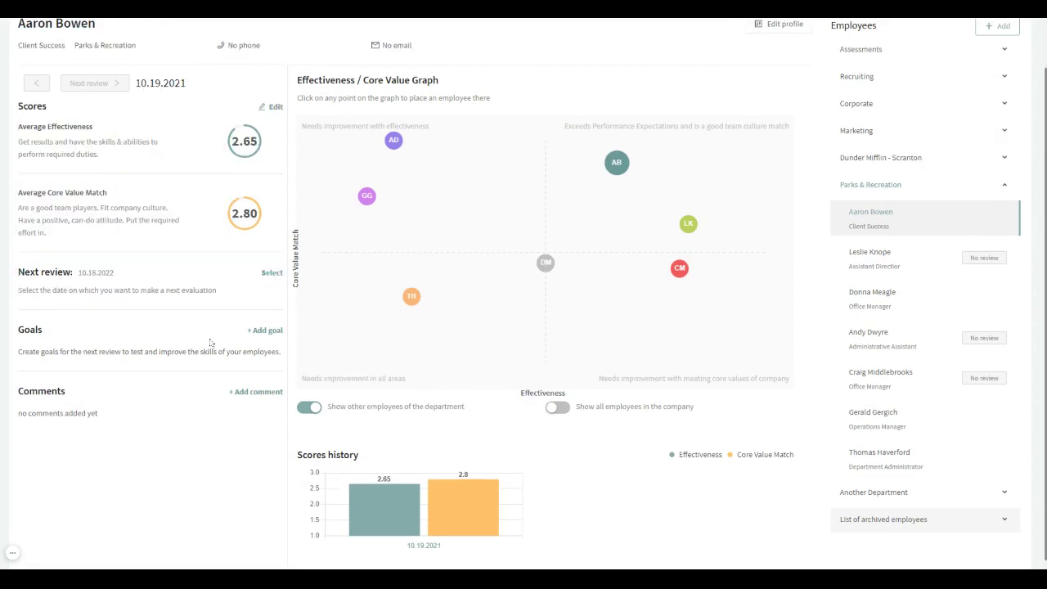
# Open the Add goal and Add comment forms and discard both without saving anything.
pyautogui.click(267, 331)
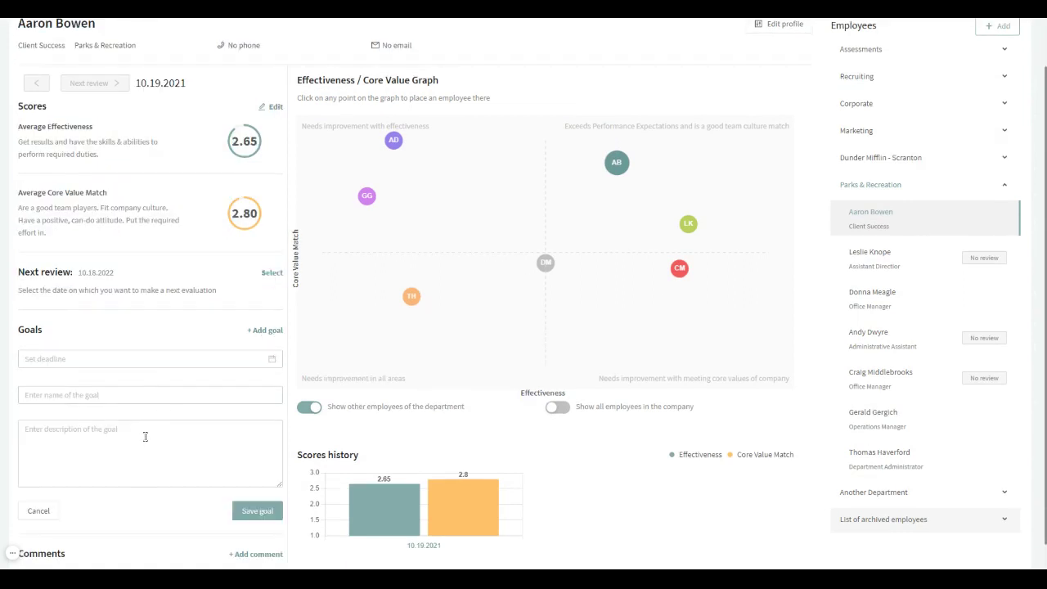
pyautogui.click(201, 357)
pyautogui.scroll(-1, 194, 346)
pyautogui.click(139, 321)
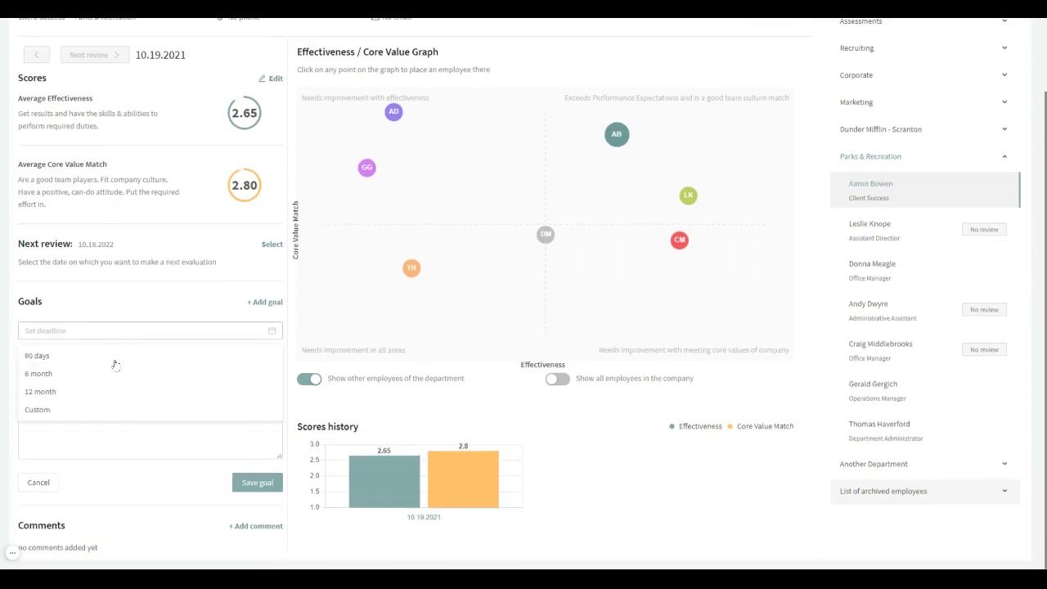
pyautogui.click(107, 481)
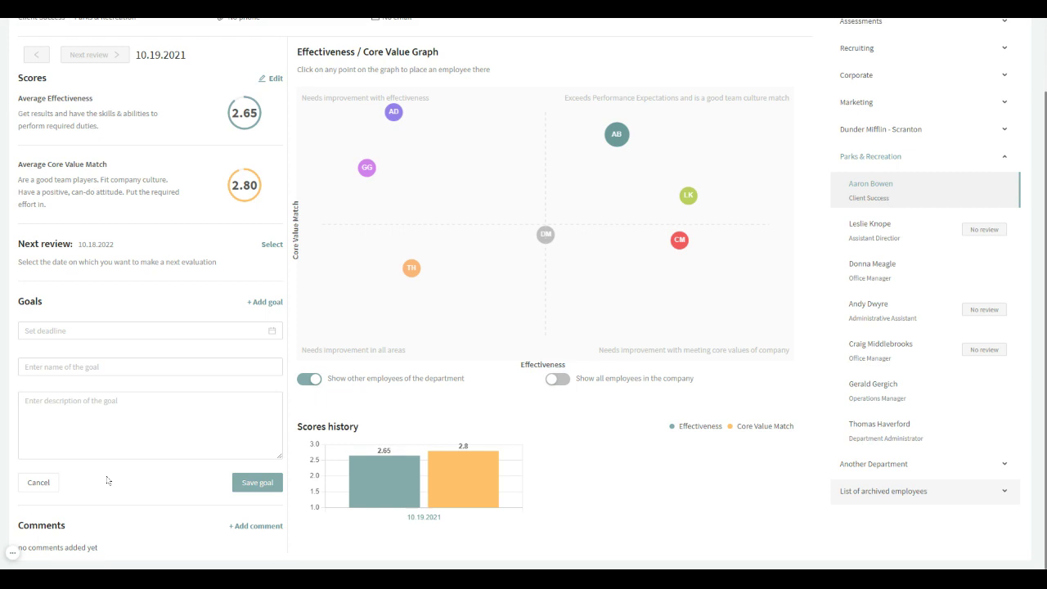
pyautogui.click(41, 485)
pyautogui.click(252, 385)
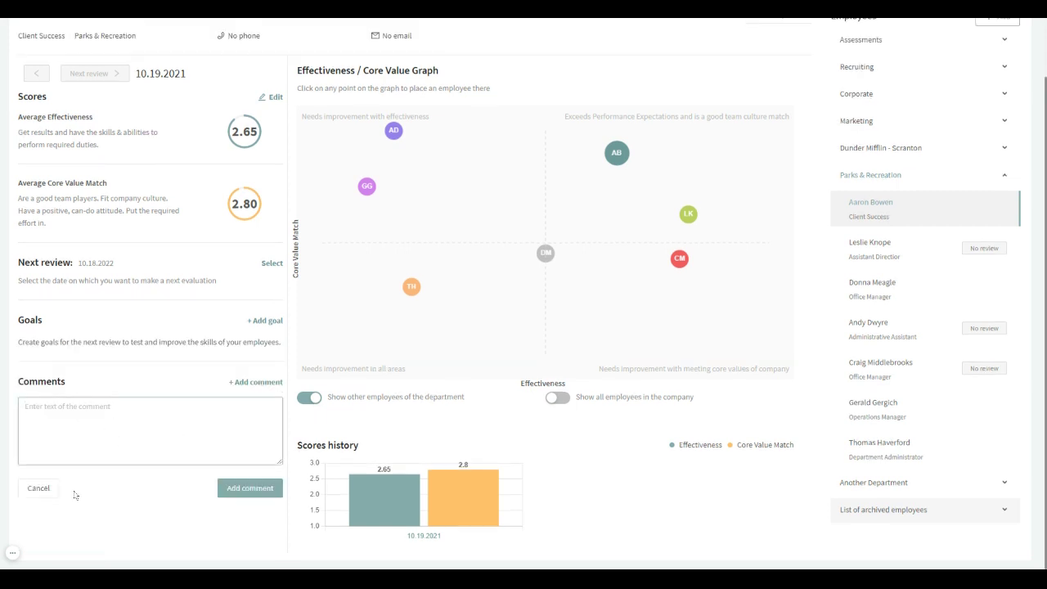
pyautogui.click(41, 488)
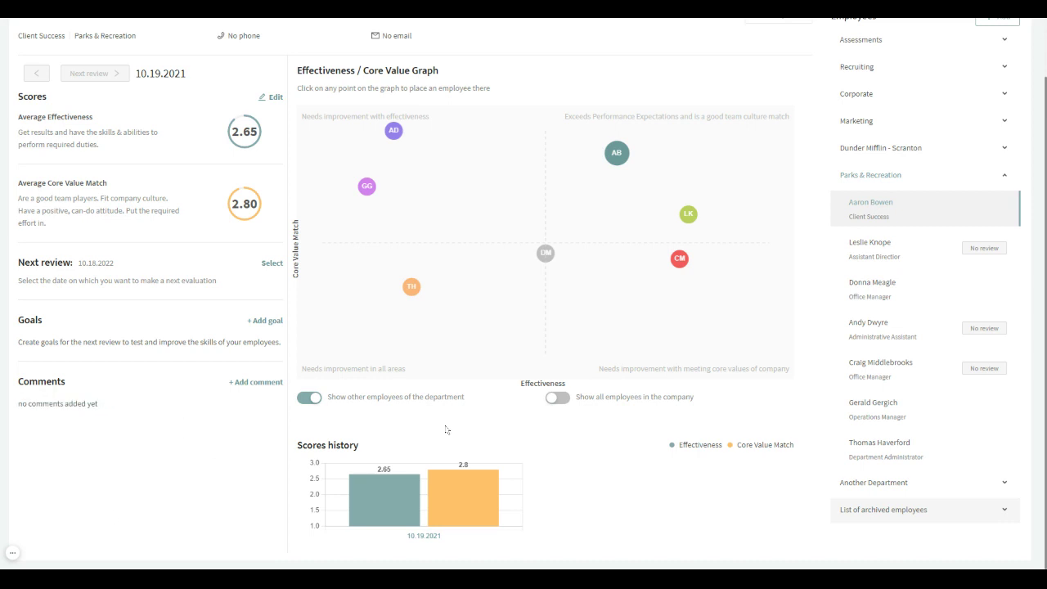
pyautogui.scroll(2, 590, 495)
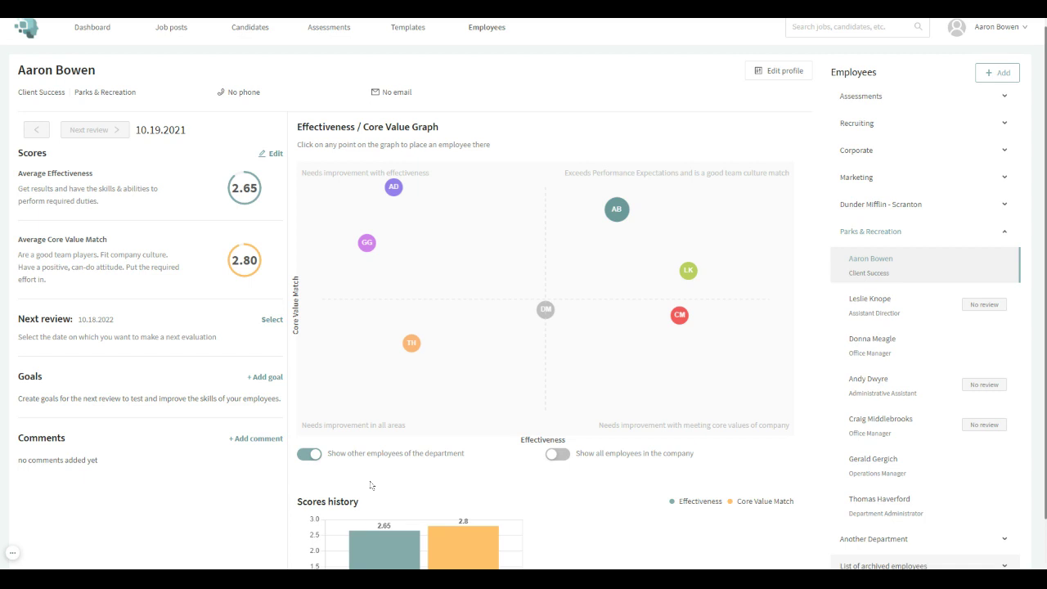
# Archive the new Client Success employee, returning to the Parks & Recreation overview.
pyautogui.scroll(1, 426, 484)
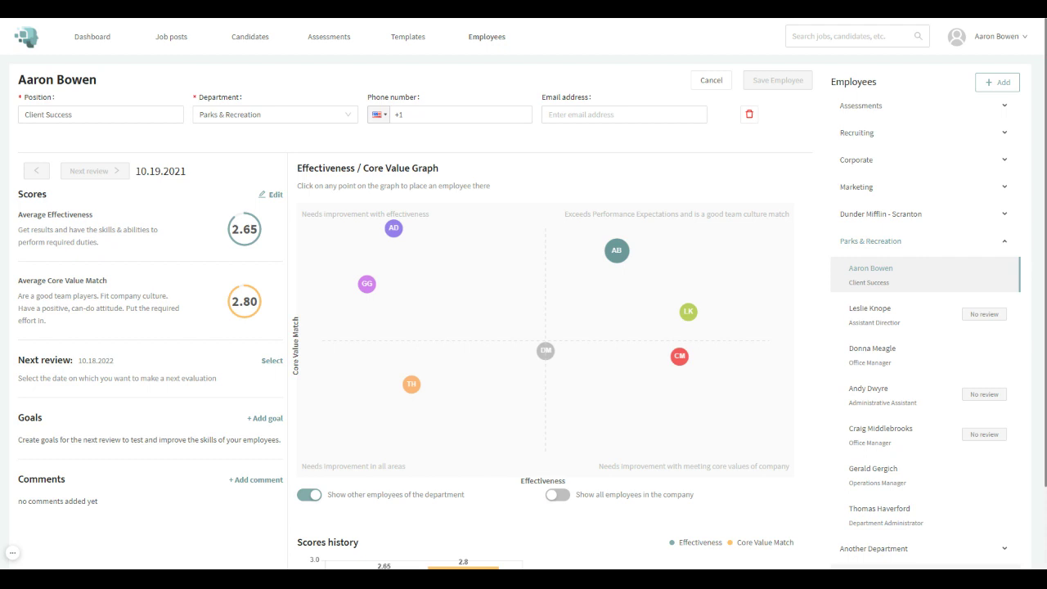
pyautogui.click(751, 117)
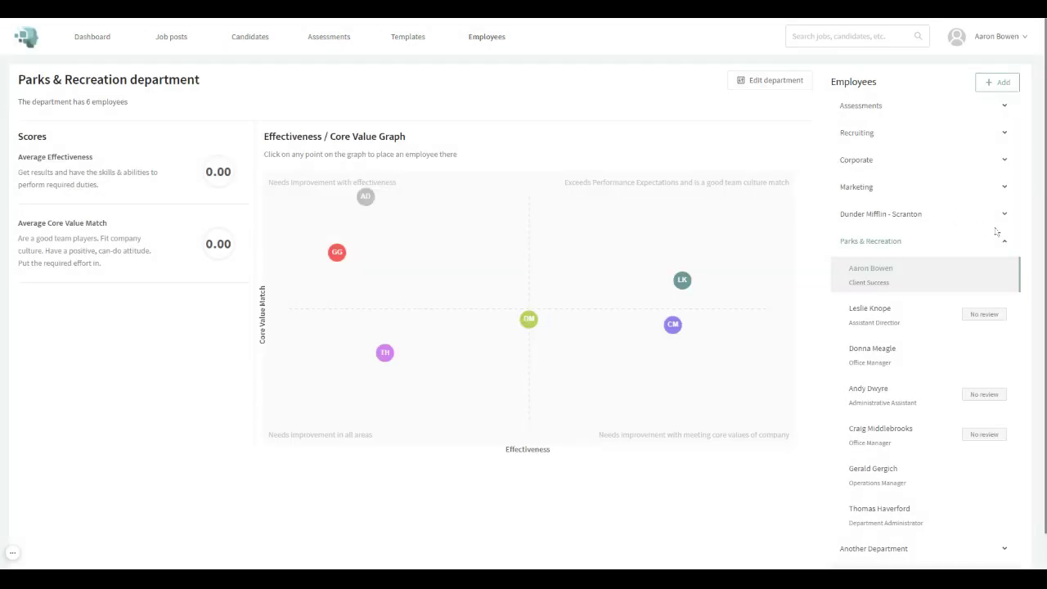
# Collapse Parks & Recreation, check the archived employees list, then collapse it again.
pyautogui.click(1004, 241)
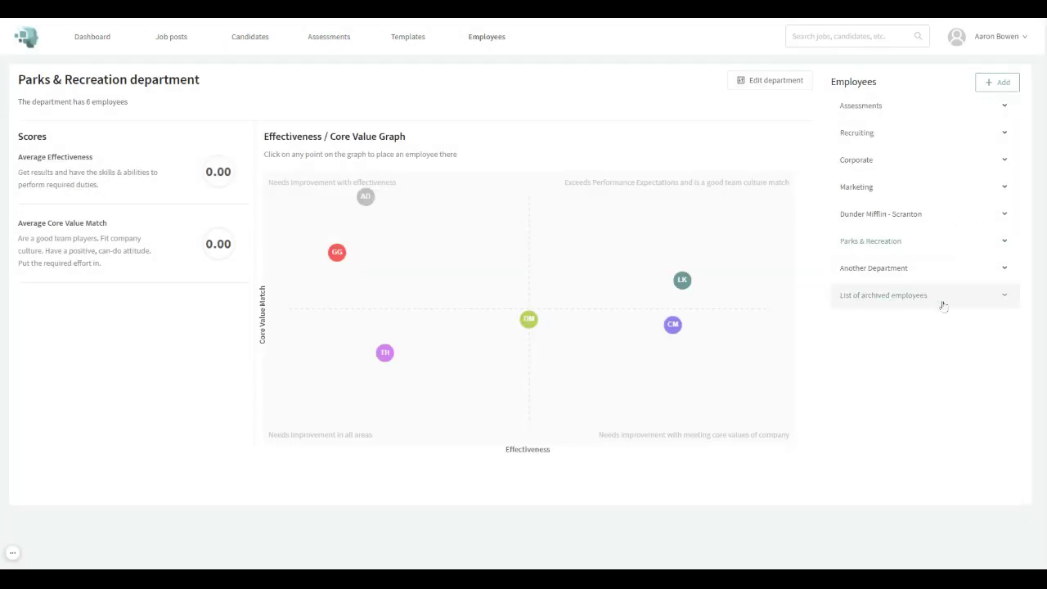
pyautogui.click(1005, 296)
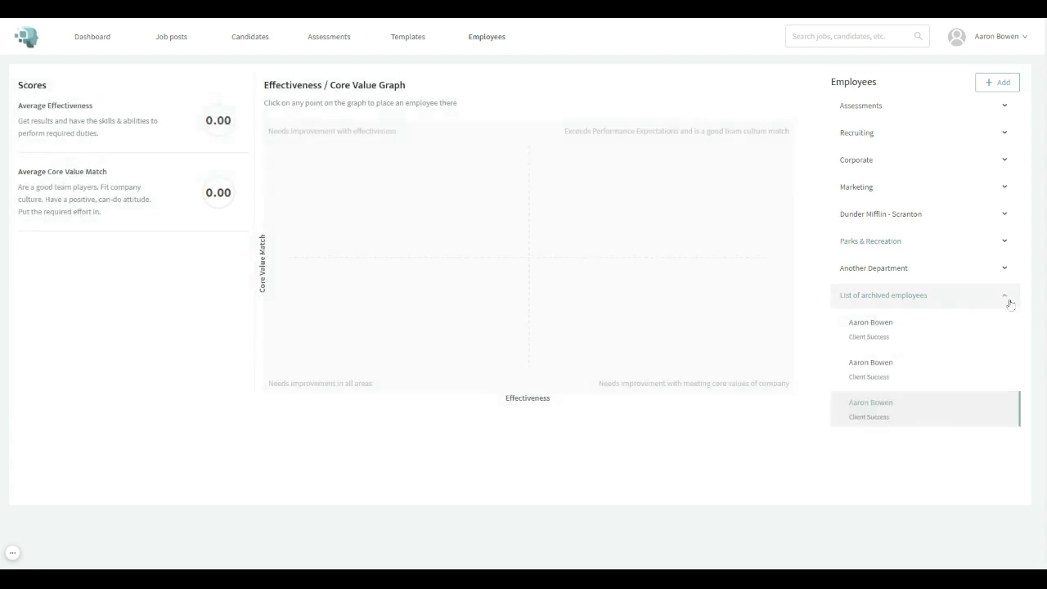
pyautogui.click(1006, 300)
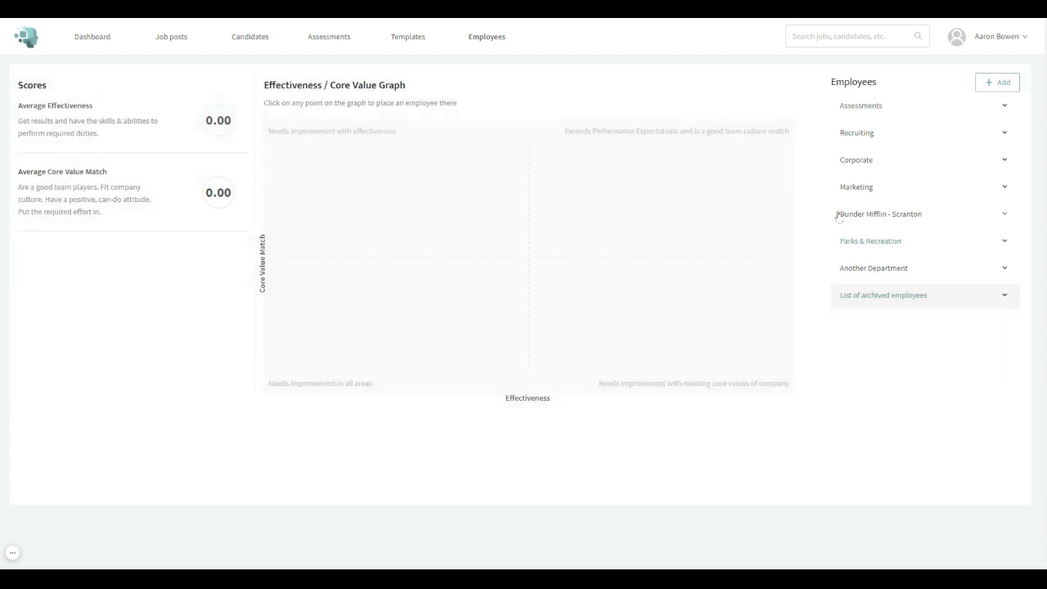